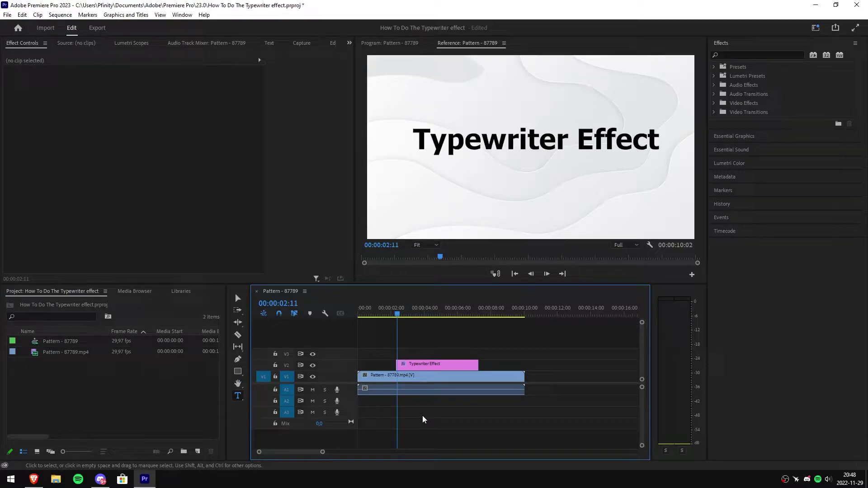
Create a 1920×1080 Black Video item from the Project panel's New Item menu
{"action": "right_click", "coordinate": [167, 400]}
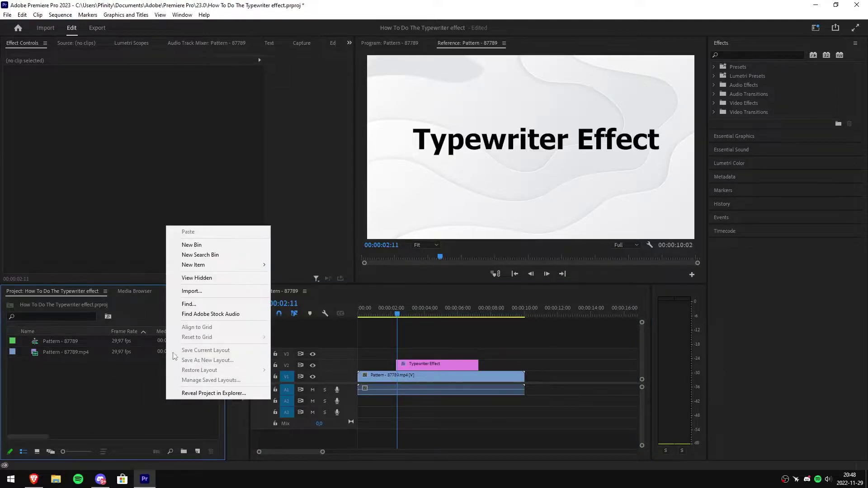
{"action": "mouse_move", "coordinate": [203, 270]}
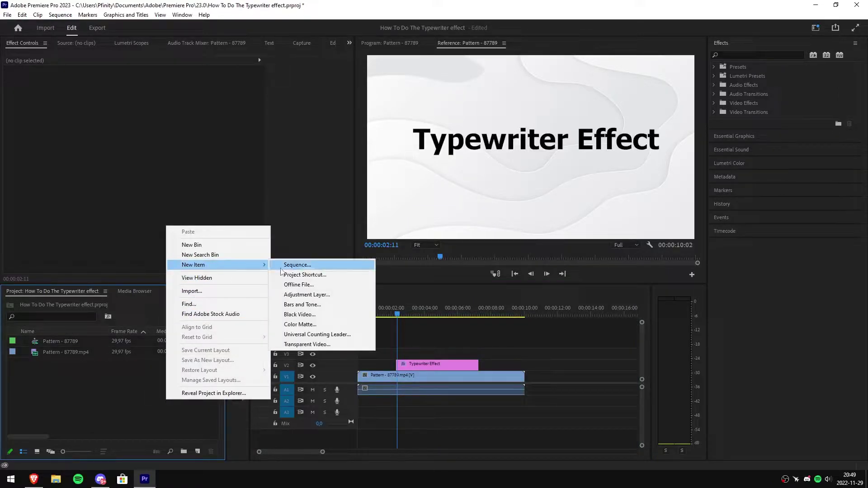
{"action": "left_click", "coordinate": [305, 315]}
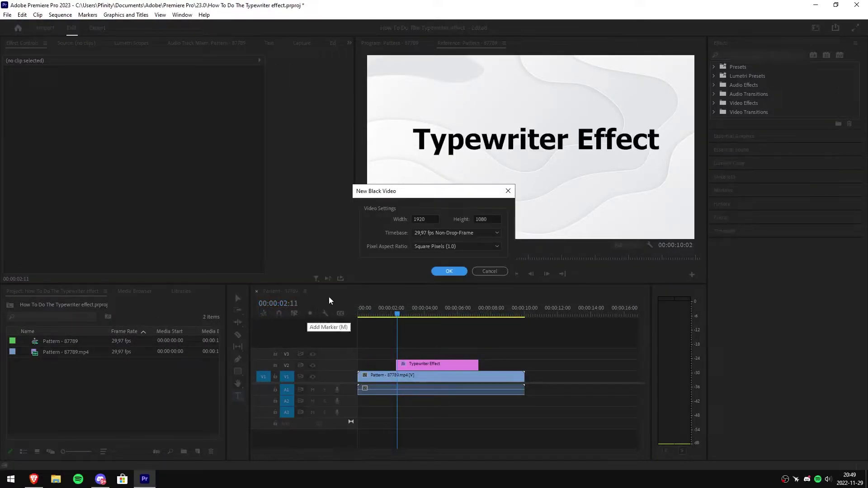
{"action": "left_click", "coordinate": [449, 272]}
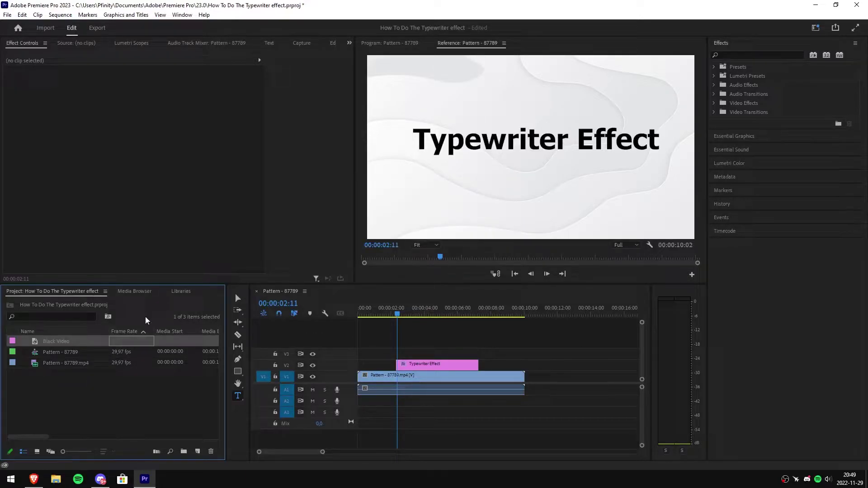
Place Black Video on V3 and scale it non-uniformly to width 1,5, height 25, at Position X 218
{"action": "left_click_drag", "start_coordinate": [55, 343], "coordinate": [393, 353]}
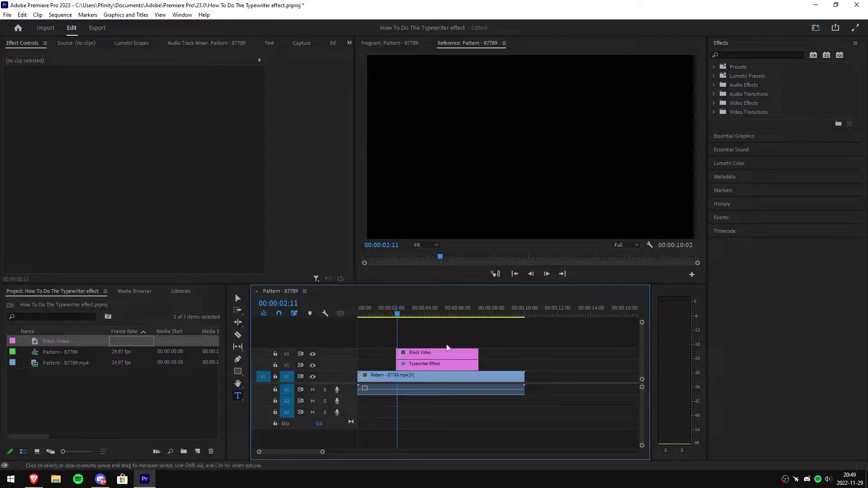
{"action": "left_click", "coordinate": [436, 357]}
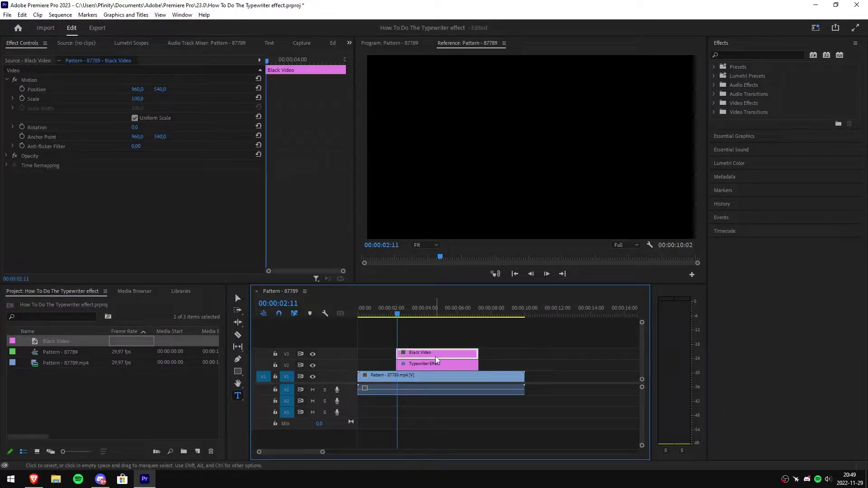
{"action": "left_click", "coordinate": [141, 119]}
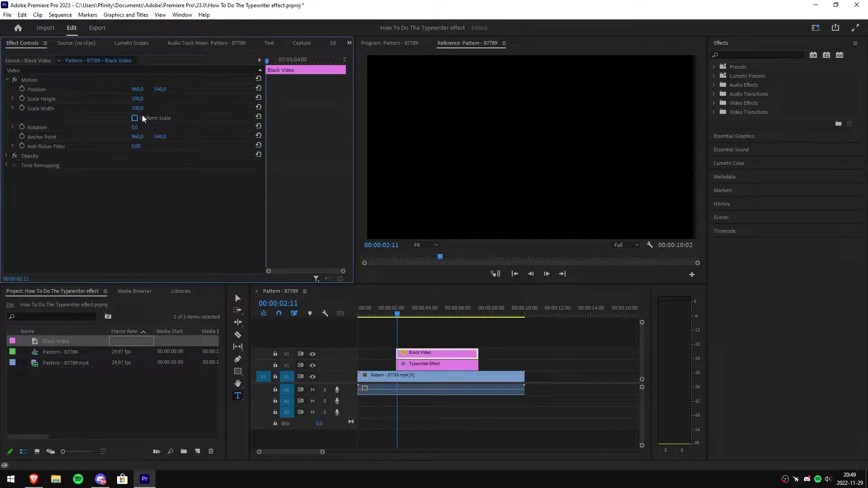
{"action": "left_click", "coordinate": [149, 108]}
{"action": "type", "text": "1,5"}
{"action": "key", "text": "Return"}
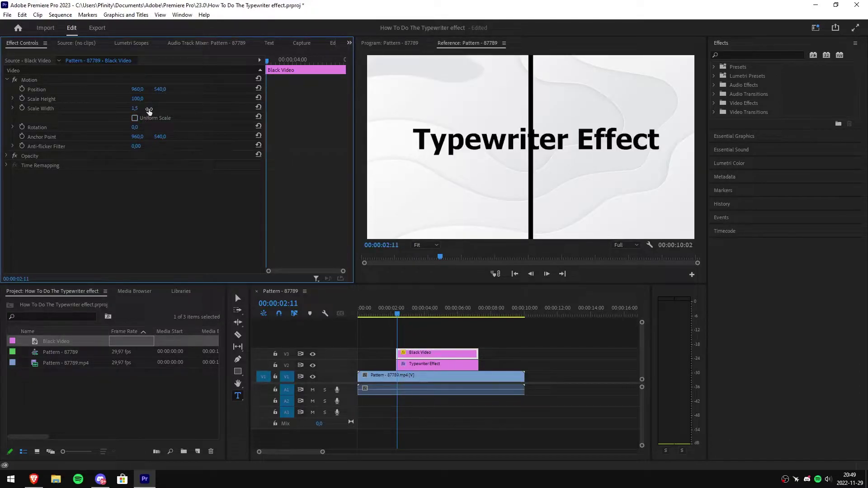
{"action": "left_click", "coordinate": [142, 99]}
{"action": "type", "text": "25"}
{"action": "key", "text": "Return"}
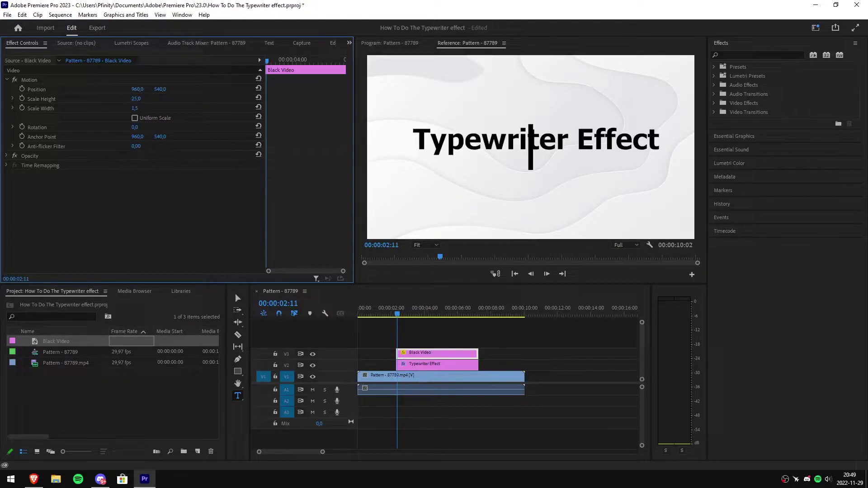
{"action": "mouse_move", "coordinate": [145, 89]}
{"action": "left_mouse_down"}
{"action": "mouse_move", "coordinate": [163, 89]}
{"action": "mouse_move", "coordinate": [65, 89]}
{"action": "mouse_move", "coordinate": [217, 89]}
{"action": "mouse_move", "coordinate": [146, 89]}
{"action": "left_mouse_up"}
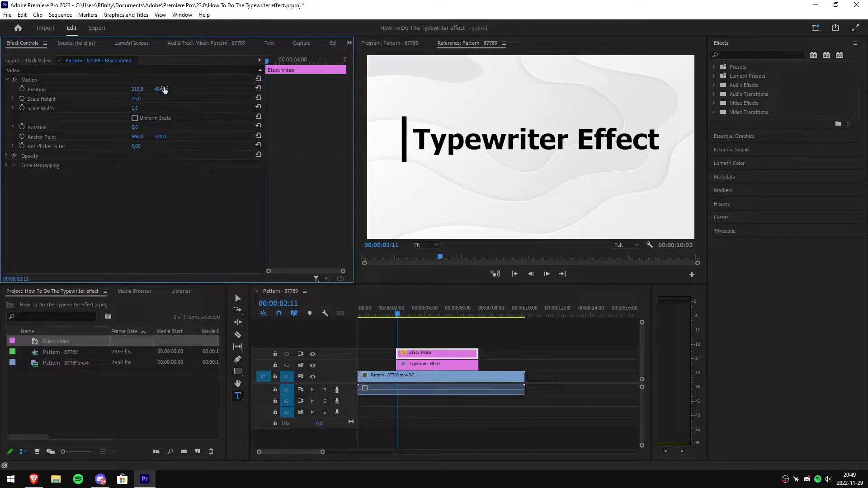
Search 'line' in Effects and drop Linear Wipe onto the Typewriter Effect title clip
{"action": "left_click", "coordinate": [752, 55]}
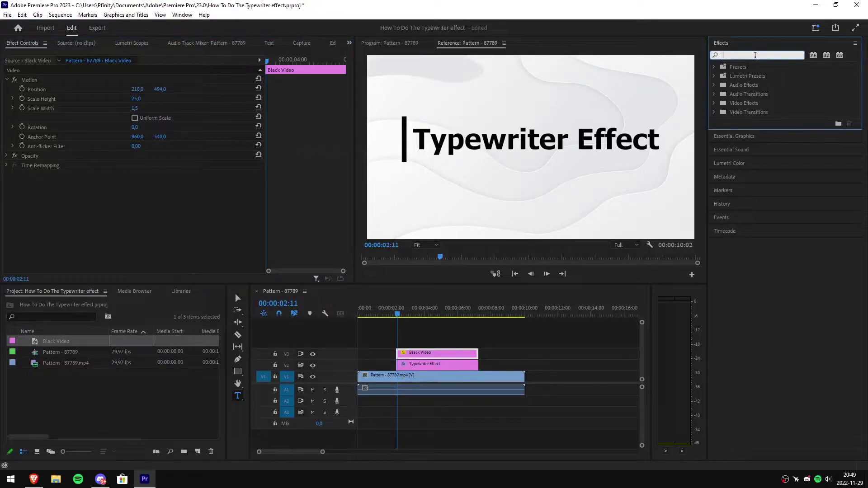
{"action": "type", "text": "line"}
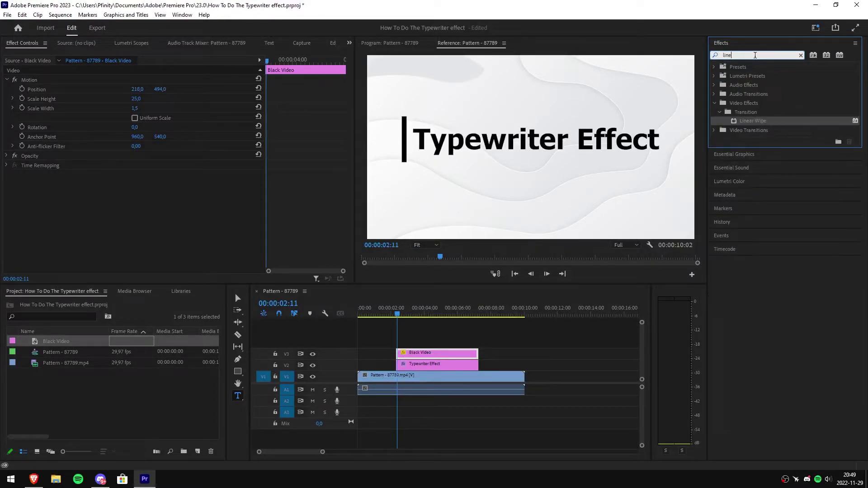
{"action": "left_click", "coordinate": [750, 121]}
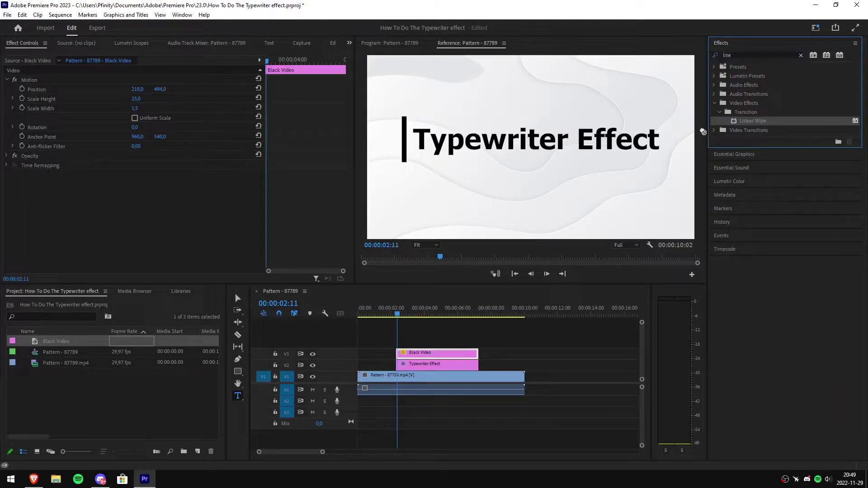
{"action": "left_click_drag", "start_coordinate": [440, 297], "coordinate": [425, 366]}
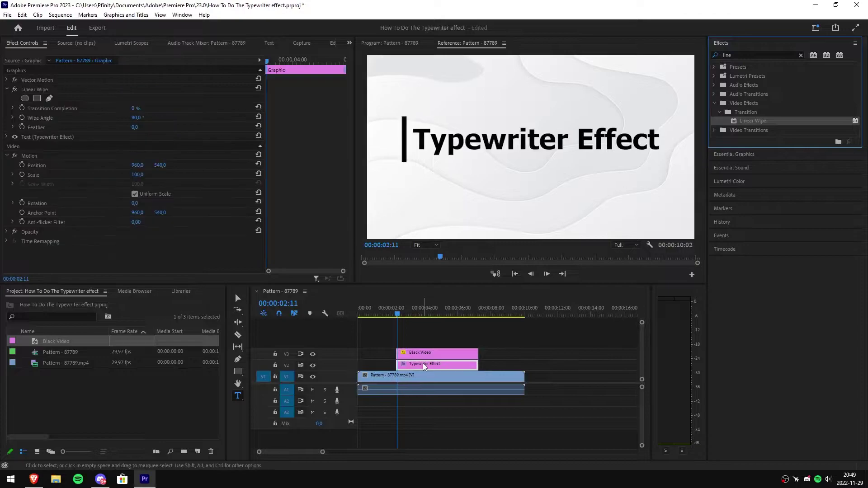
{"action": "left_click", "coordinate": [423, 365]}
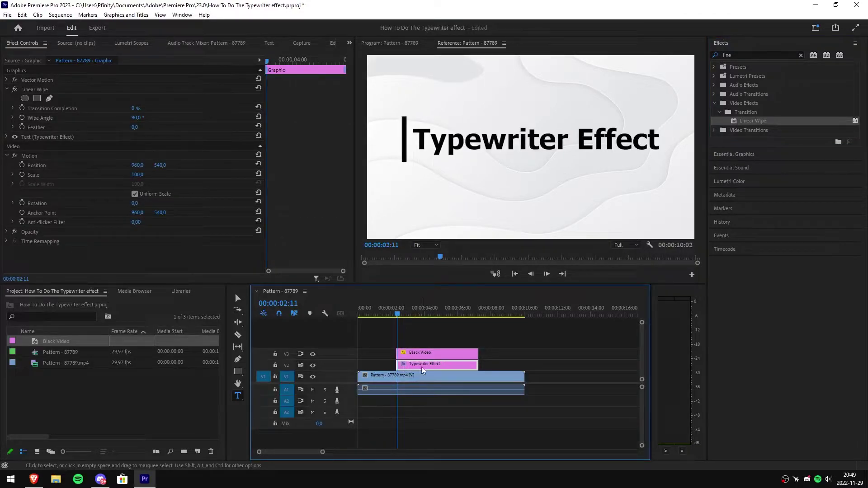
At the title clip's start, keyframe Transition Completion at 100% so the text is hidden
{"action": "left_click", "coordinate": [271, 63]}
{"action": "left_click_drag", "start_coordinate": [273, 66], "coordinate": [251, 65]}
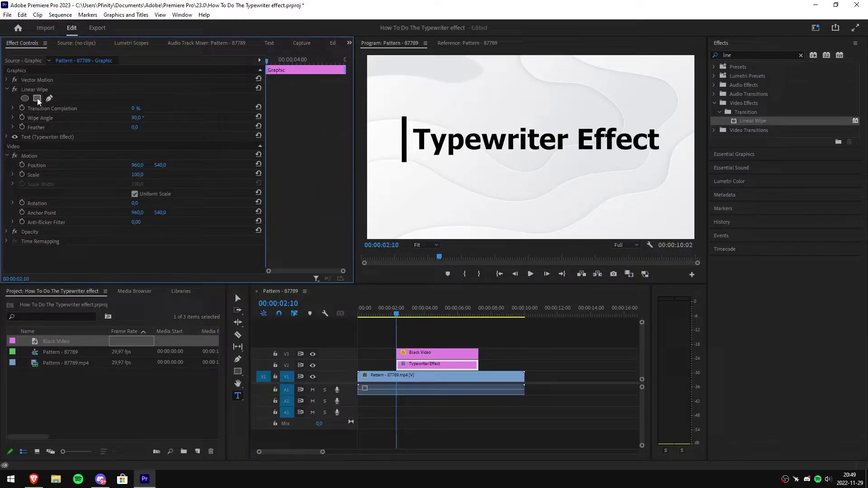
{"action": "left_click", "coordinate": [21, 107]}
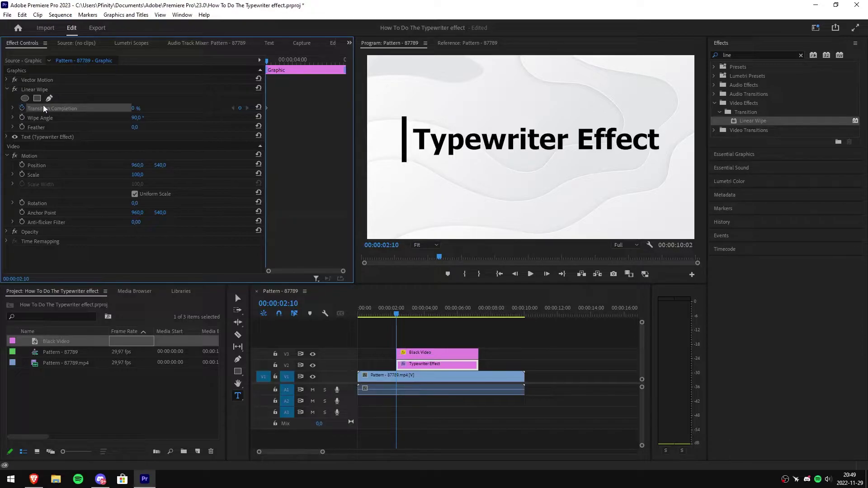
{"action": "left_click", "coordinate": [135, 109]}
{"action": "type", "text": "100"}
{"action": "key", "text": "Return"}
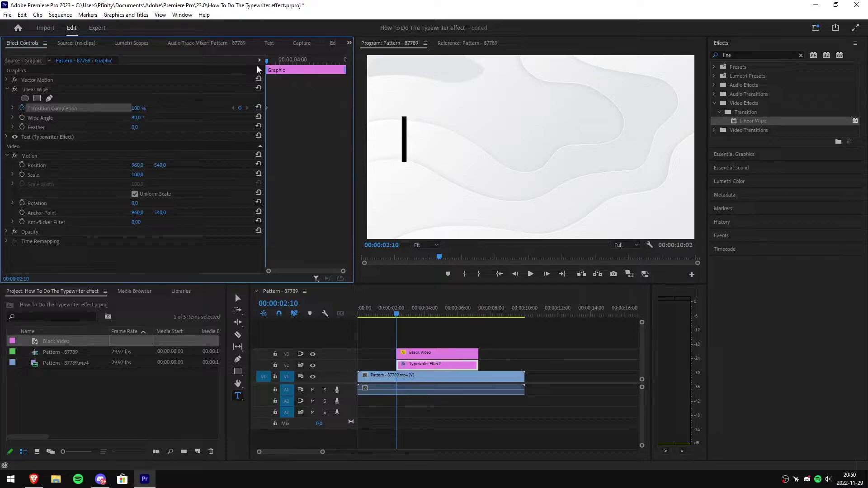
Later in the clip, keyframe Transition Completion at 0% and set Wipe Angle to 270°
{"action": "left_click_drag", "start_coordinate": [267, 60], "coordinate": [304, 59]}
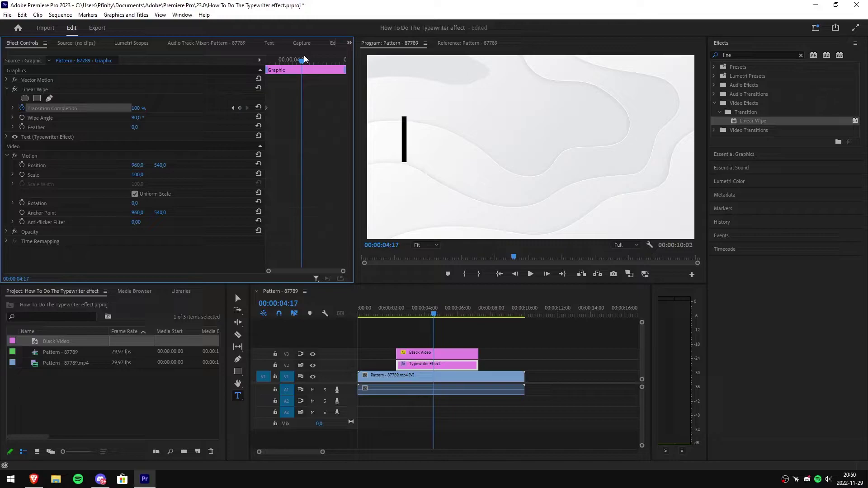
{"action": "left_click", "coordinate": [140, 108]}
{"action": "type", "text": "0"}
{"action": "key", "text": "Return"}
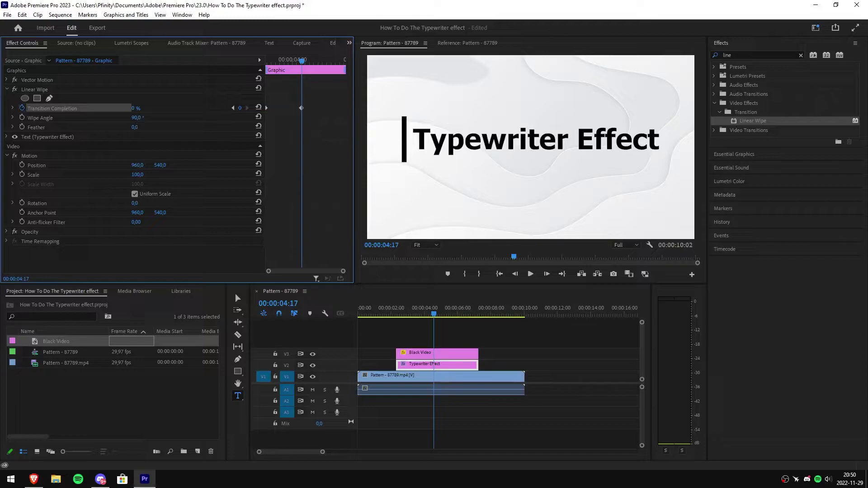
{"action": "left_click", "coordinate": [140, 118]}
{"action": "type", "text": "270"}
{"action": "key", "text": "Return"}
Move the wipe's end Transition Completion keyframe earlier, previewing playback before and after
{"action": "key", "text": "space"}
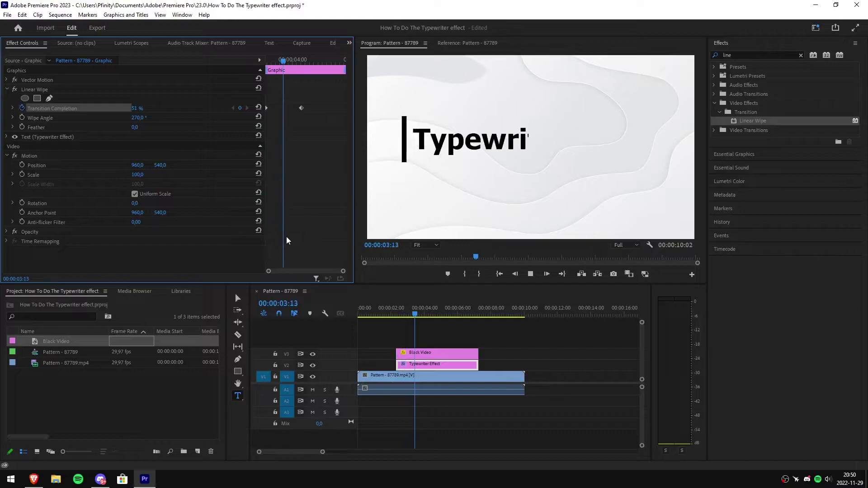
{"action": "key", "text": "space"}
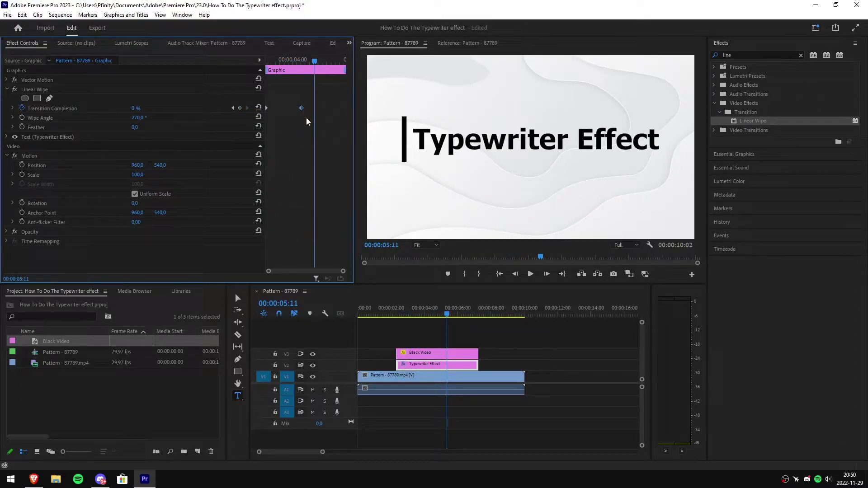
{"action": "left_click_drag", "start_coordinate": [302, 110], "coordinate": [292, 109]}
{"action": "key", "text": "space"}
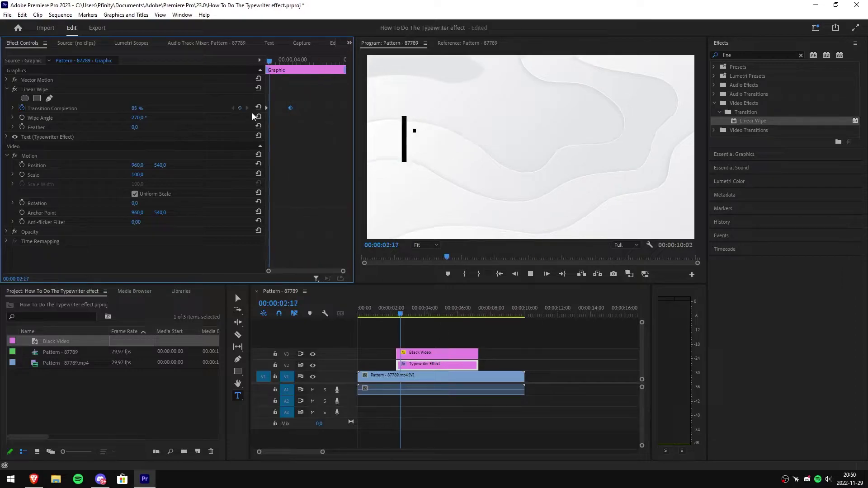
{"action": "key", "text": "space"}
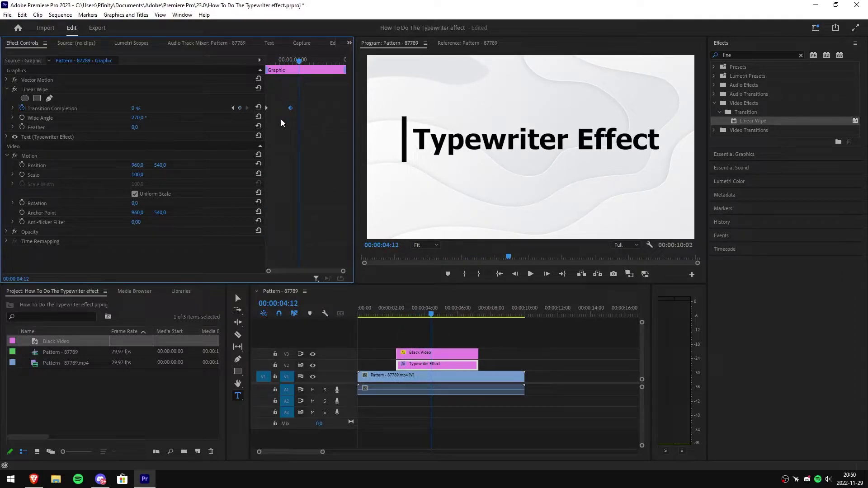
Keyframe the black bar's Position at clip start, then move it to X 1772 at the reveal end
{"action": "left_click", "coordinate": [419, 353]}
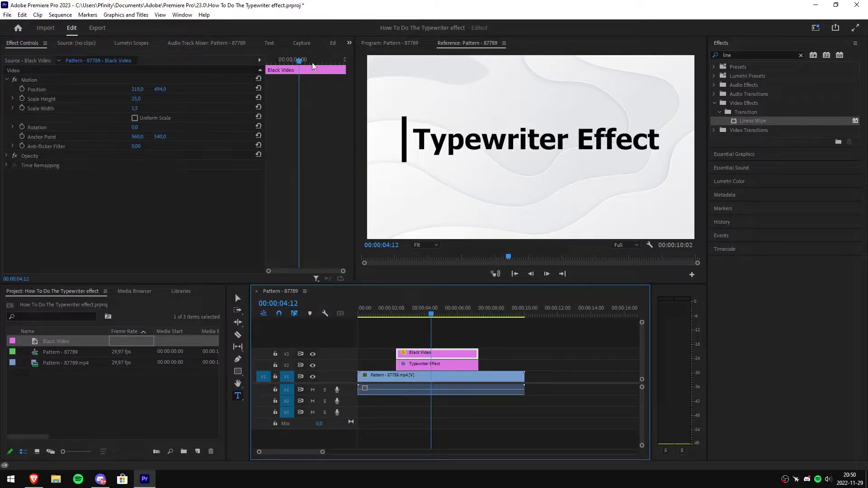
{"action": "left_click_drag", "start_coordinate": [300, 60], "coordinate": [231, 54]}
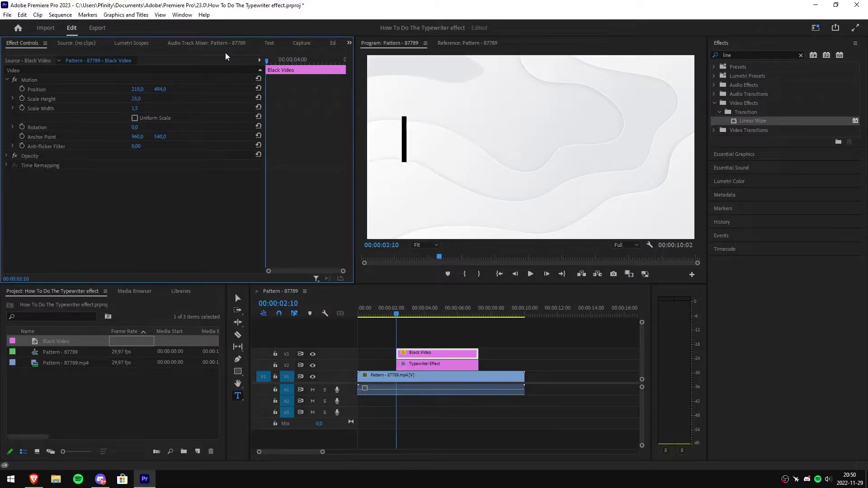
{"action": "left_click", "coordinate": [22, 89]}
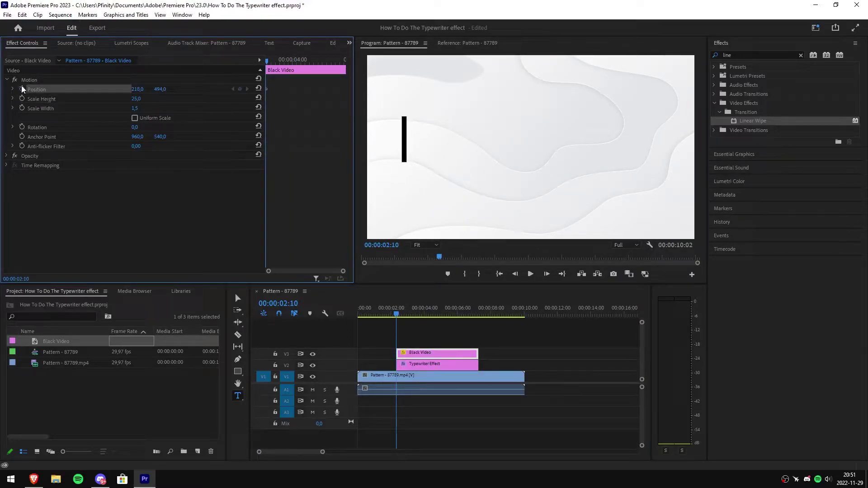
{"action": "key", "text": "space"}
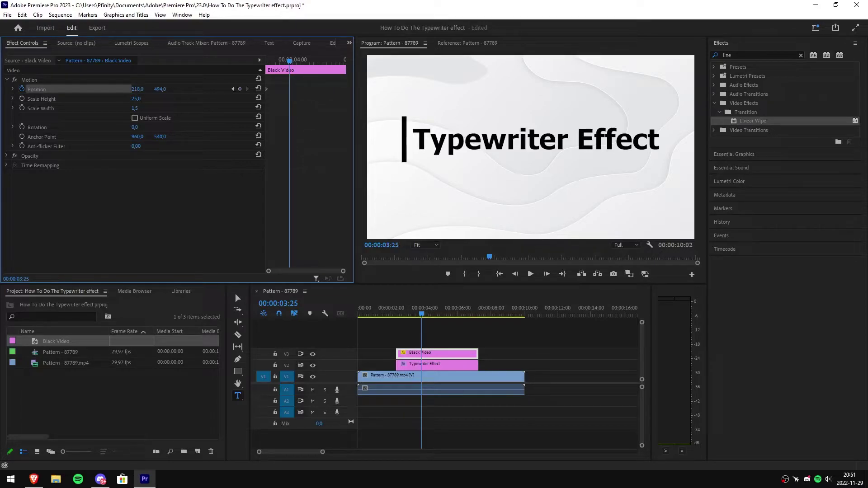
{"action": "left_click_drag", "start_coordinate": [137, 89], "coordinate": [209, 89]}
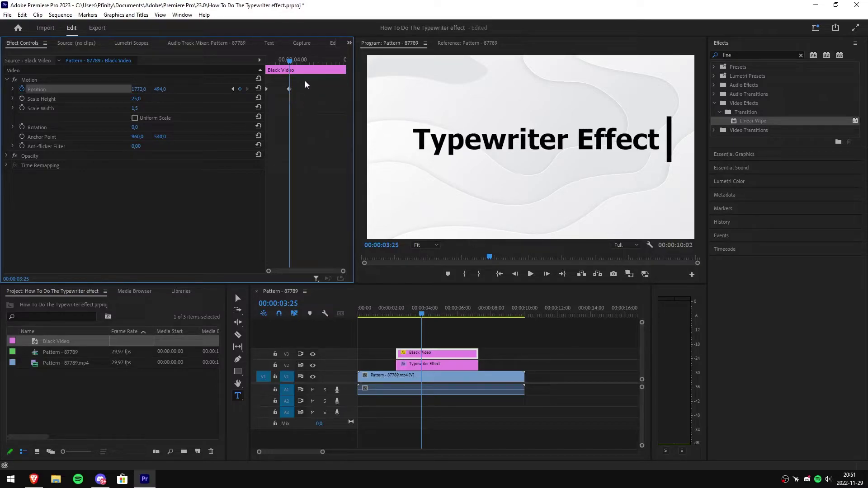
Step frame by frame from the start, adding bar Position keyframes that track each revealed letter
{"action": "left_click_drag", "start_coordinate": [289, 60], "coordinate": [249, 59]}
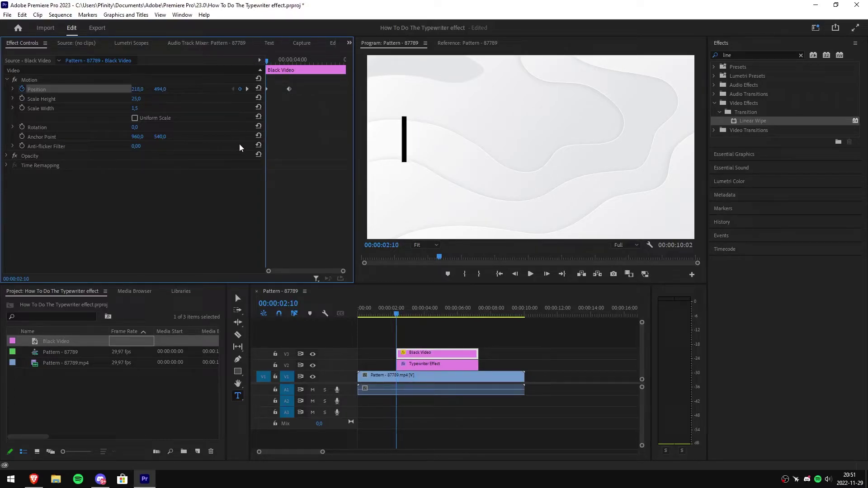
{"action": "key", "text": "Right"}
{"action": "key", "text": "Right"}
{"action": "key", "text": "Right"}
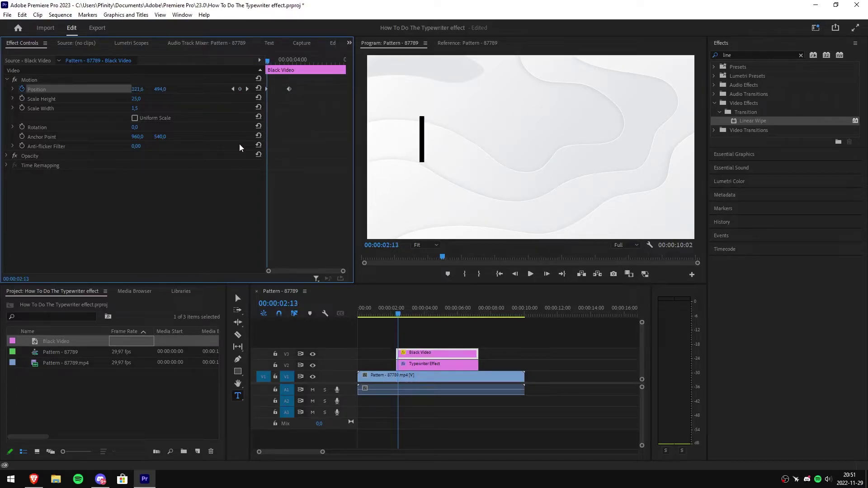
{"action": "key", "text": "Right"}
{"action": "key", "text": "Right"}
{"action": "key", "text": "Right"}
{"action": "key", "text": "Right"}
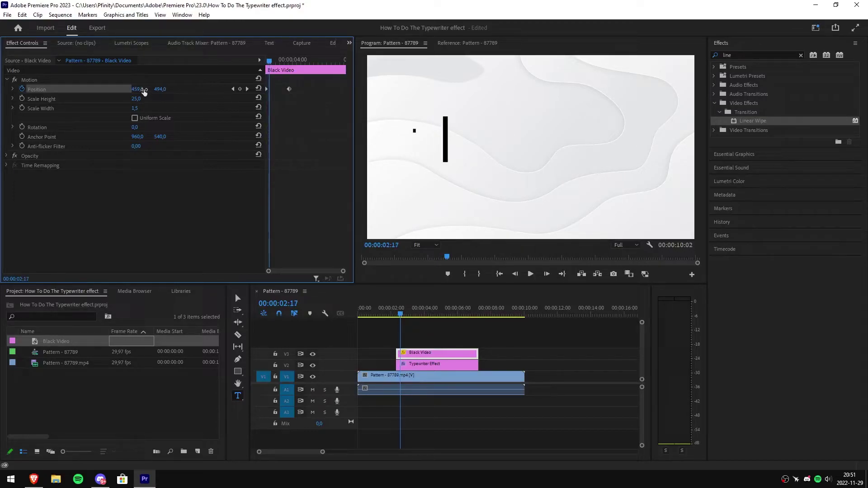
{"action": "left_click_drag", "start_coordinate": [137, 89], "coordinate": [74, 89]}
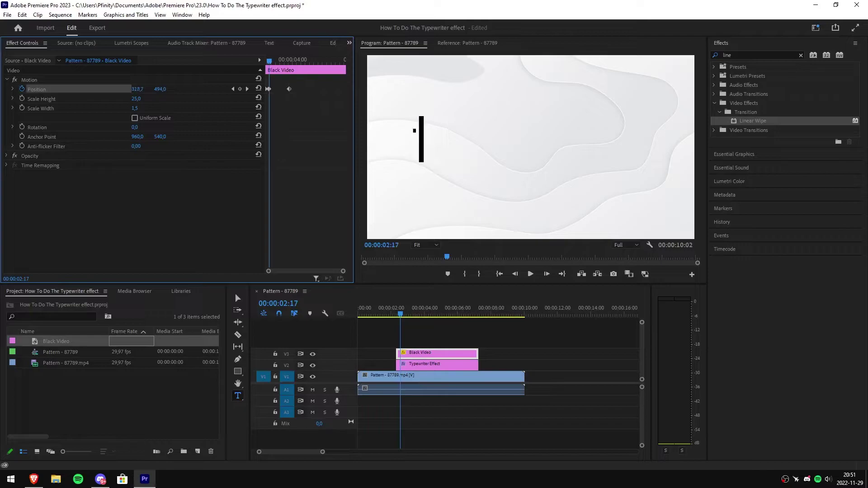
{"action": "key", "text": "Right"}
{"action": "key", "text": "Right"}
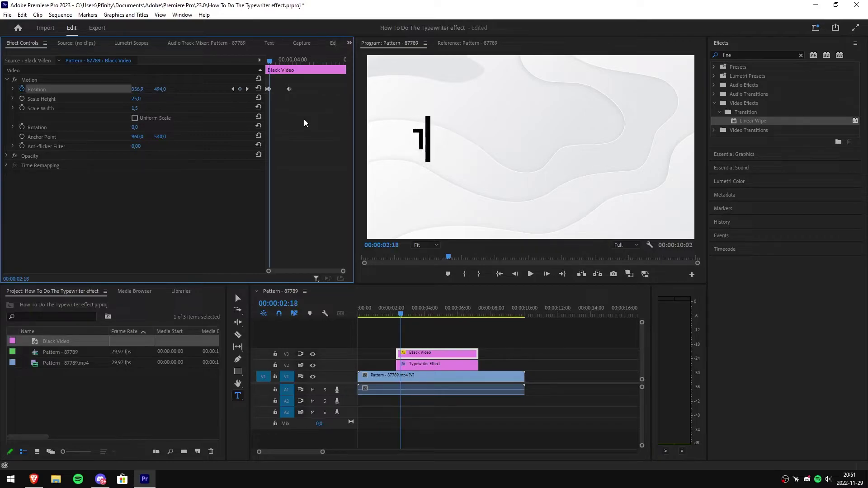
{"action": "key", "text": "Right"}
{"action": "key", "text": "Right"}
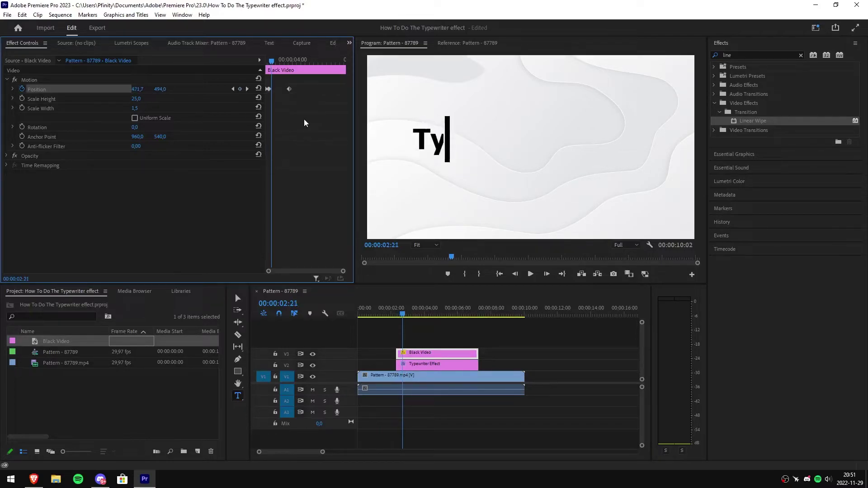
{"action": "key", "text": "Right"}
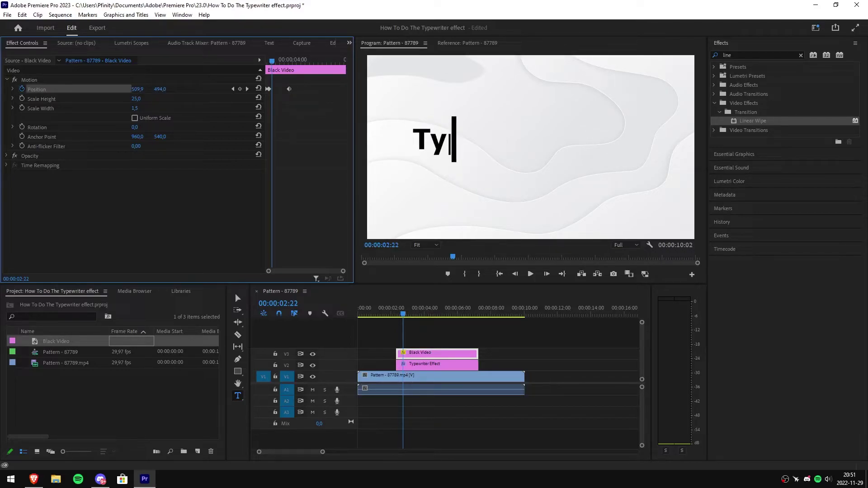
{"action": "key", "text": "Right"}
{"action": "key", "text": "Right"}
{"action": "key", "text": "Right"}
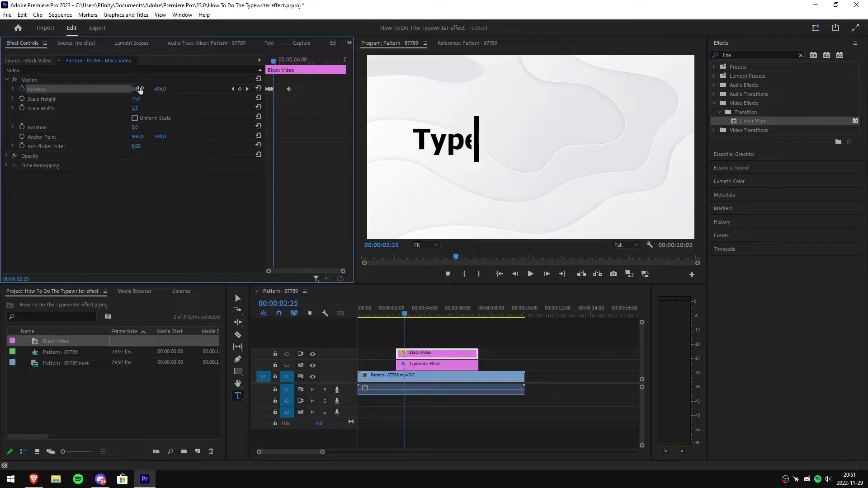
{"action": "key", "text": "Right"}
{"action": "key", "text": "Right"}
{"action": "key", "text": "Right"}
{"action": "key", "text": "Right"}
{"action": "key", "text": "Right"}
{"action": "key", "text": "Right"}
{"action": "key", "text": "Right"}
{"action": "key", "text": "Right"}
{"action": "key", "text": "Right"}
{"action": "key", "text": "Right"}
{"action": "key", "text": "Right"}
{"action": "key", "text": "Right"}
{"action": "key", "text": "Right"}
{"action": "key", "text": "Right"}
{"action": "key", "text": "Right"}
{"action": "key", "text": "Right"}
{"action": "key", "text": "Right"}
{"action": "key", "text": "Right"}
{"action": "key", "text": "Right"}
{"action": "key", "text": "Right"}
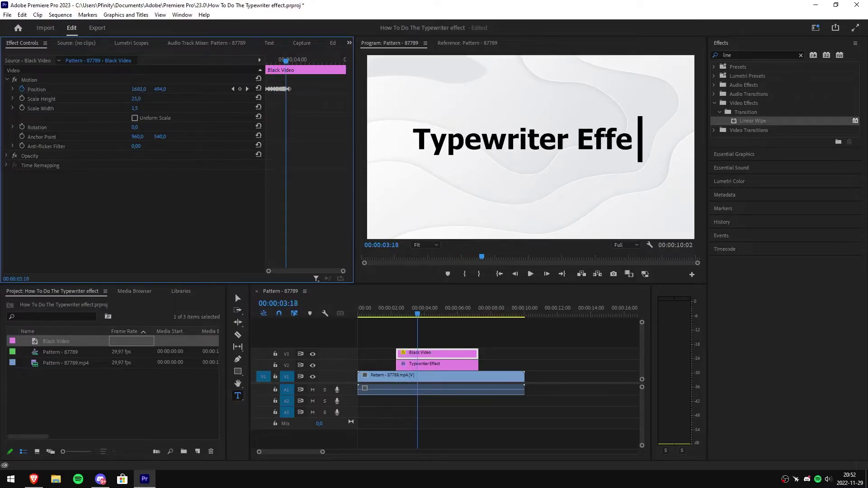
{"action": "key", "text": "space"}
{"action": "left_click", "coordinate": [397, 310]}
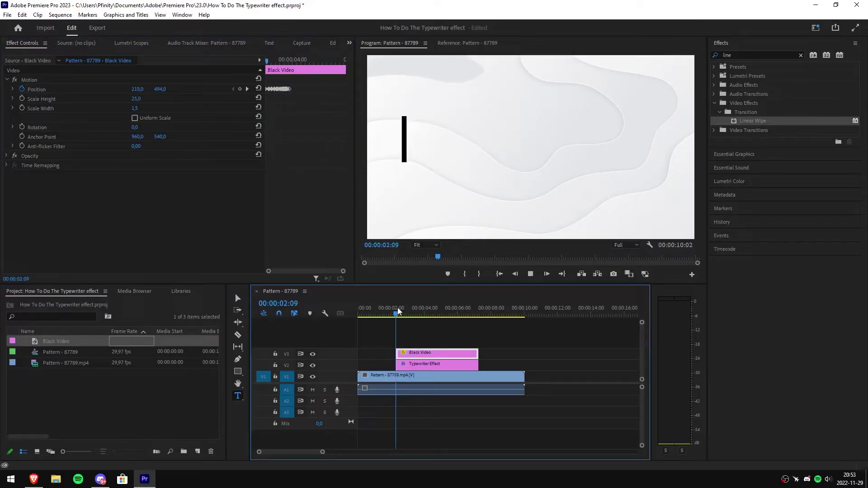
{"action": "key", "text": "space"}
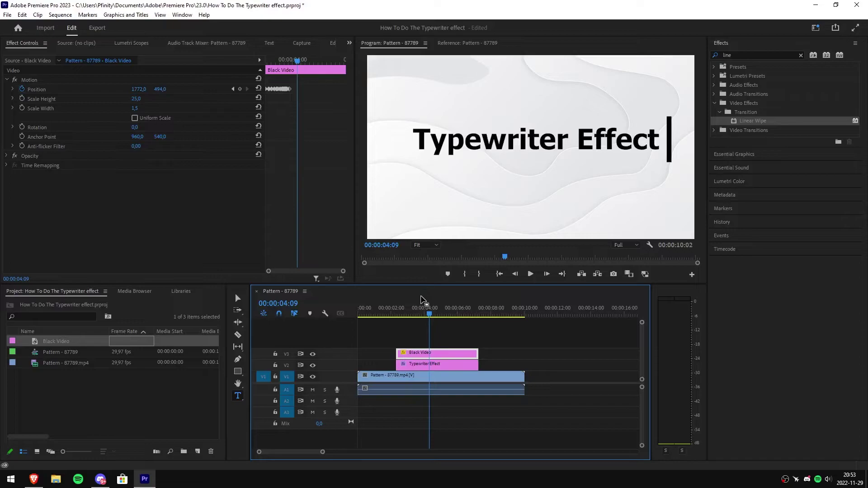
Deselect, zoom the timeline in, and extend the Black Video clip's left edge earlier
{"action": "key", "text": "v"}
{"action": "left_click", "coordinate": [389, 311]}
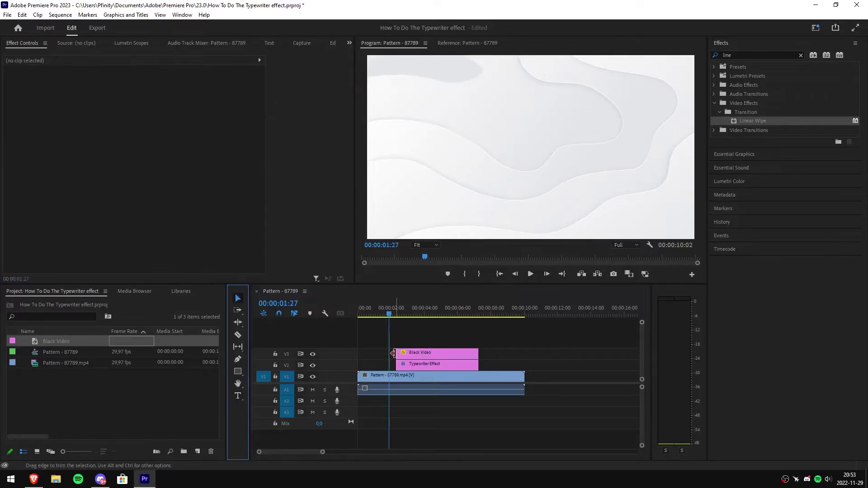
{"action": "left_click_drag", "start_coordinate": [323, 452], "coordinate": [310, 456]}
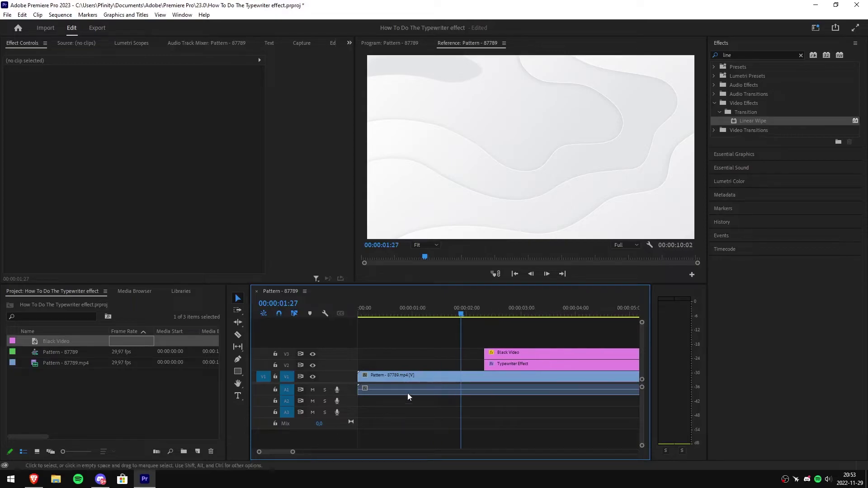
{"action": "left_click_drag", "start_coordinate": [485, 355], "coordinate": [362, 357]}
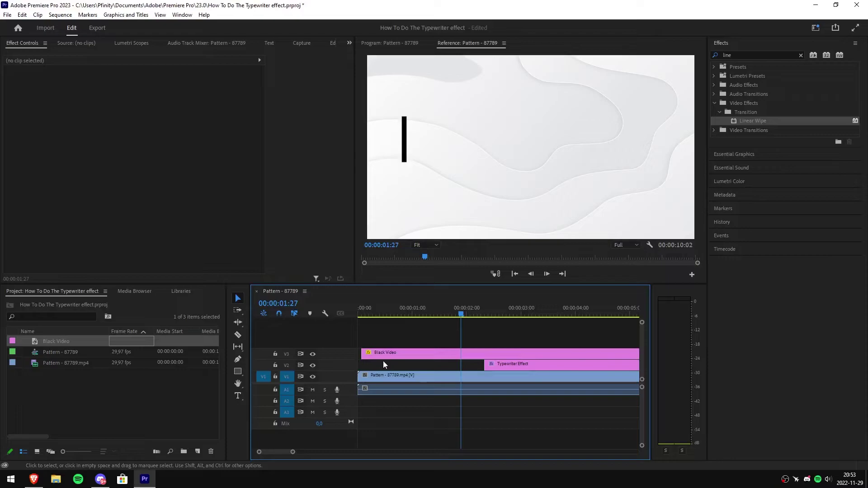
Razor the bar clip where the text begins and move the playhead to 00:00:02:10
{"action": "key", "text": "c"}
{"action": "left_click", "coordinate": [484, 354]}
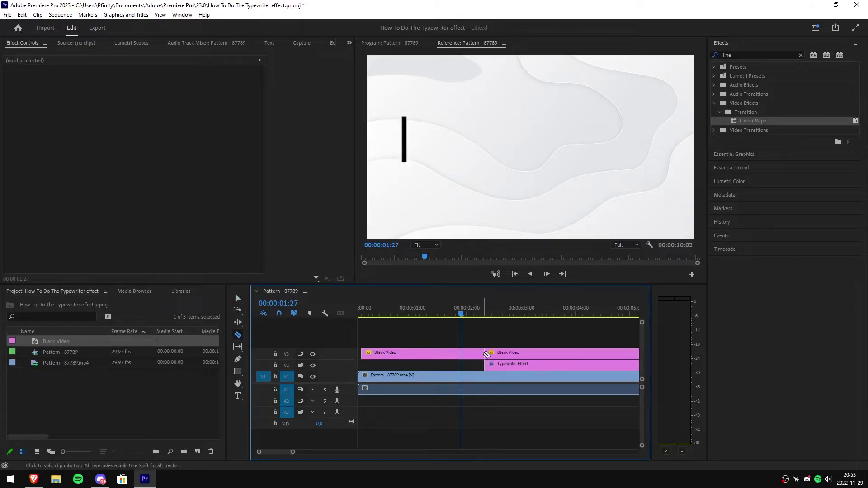
{"action": "key", "text": "v"}
{"action": "left_click_drag", "start_coordinate": [462, 316], "coordinate": [483, 318]}
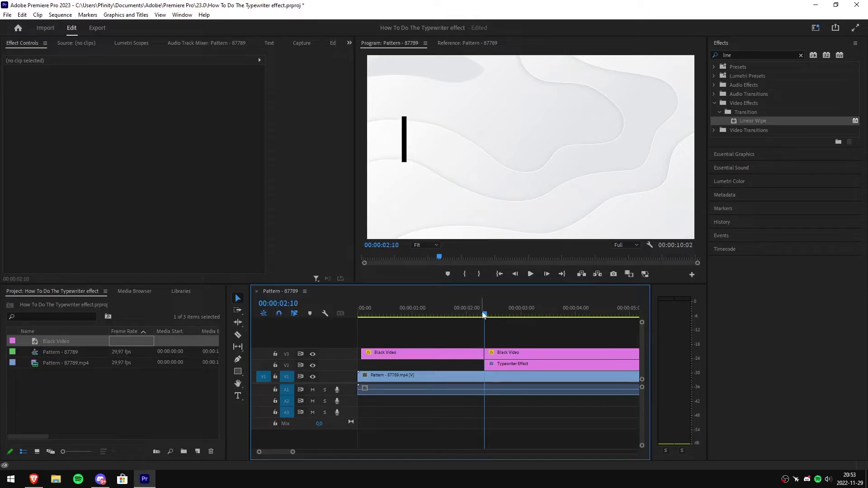
Cut the bar's lead-in every three frames at 02:04, 02:01, 01:28 and 01:25
{"action": "key", "text": "Left"}
{"action": "key", "text": "Left"}
{"action": "key", "text": "Left"}
{"action": "key", "text": "c"}
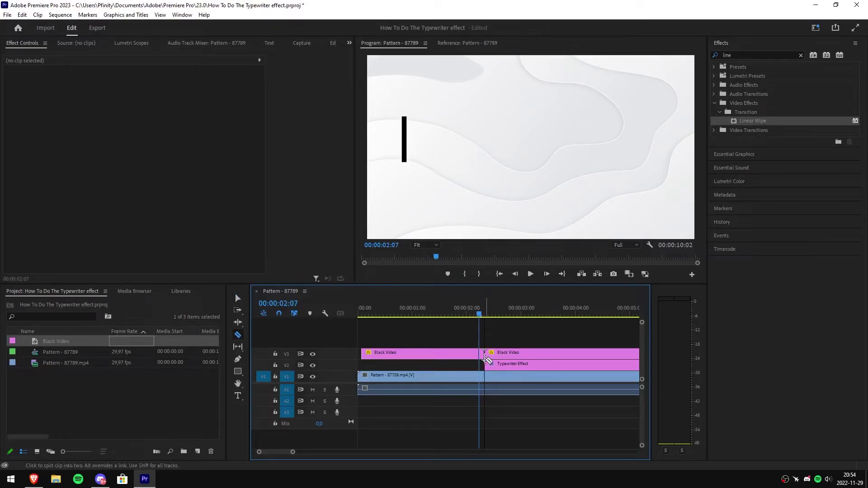
{"action": "key", "text": "Left"}
{"action": "key", "text": "Left"}
{"action": "key", "text": "Left"}
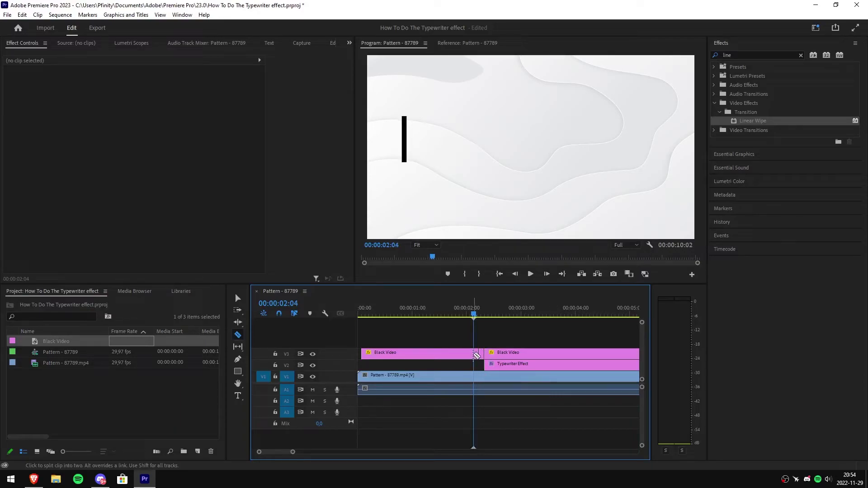
{"action": "left_click", "coordinate": [474, 355]}
{"action": "key", "text": "Left"}
{"action": "key", "text": "Left"}
{"action": "key", "text": "Left"}
{"action": "left_click", "coordinate": [469, 355]}
{"action": "key", "text": "Left"}
{"action": "key", "text": "Left"}
{"action": "key", "text": "Left"}
{"action": "left_click", "coordinate": [463, 357]}
{"action": "key", "text": "Left"}
{"action": "key", "text": "Left"}
{"action": "key", "text": "Left"}
{"action": "left_click", "coordinate": [457, 357]}
{"action": "key", "text": "Left"}
{"action": "key", "text": "Left"}
{"action": "key", "text": "Left"}
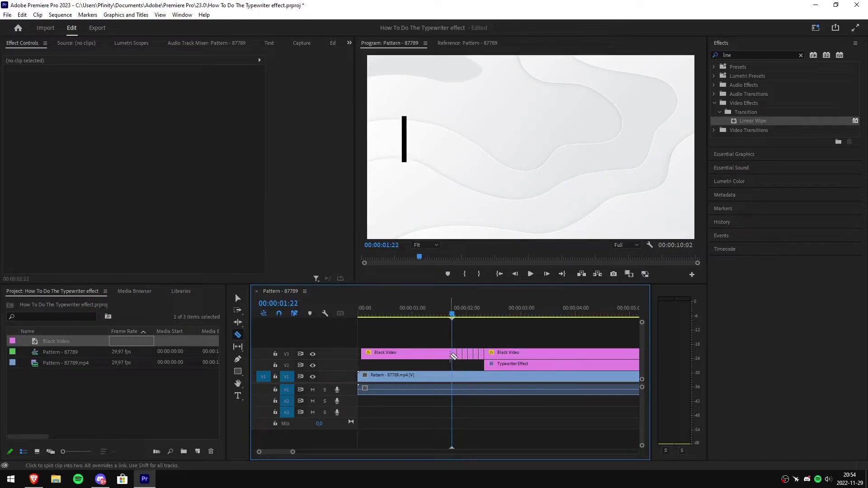
{"action": "key", "text": "v"}
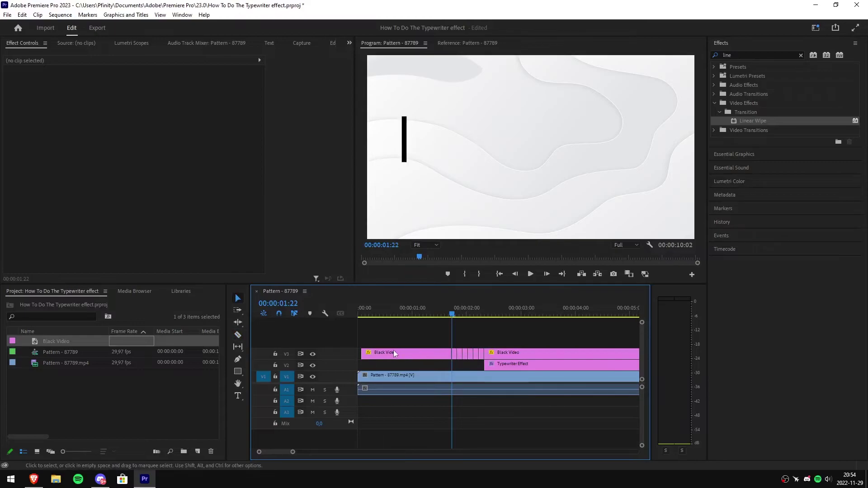
Delete the first bar piece and three alternating short pieces before the text
{"action": "left_click", "coordinate": [405, 350]}
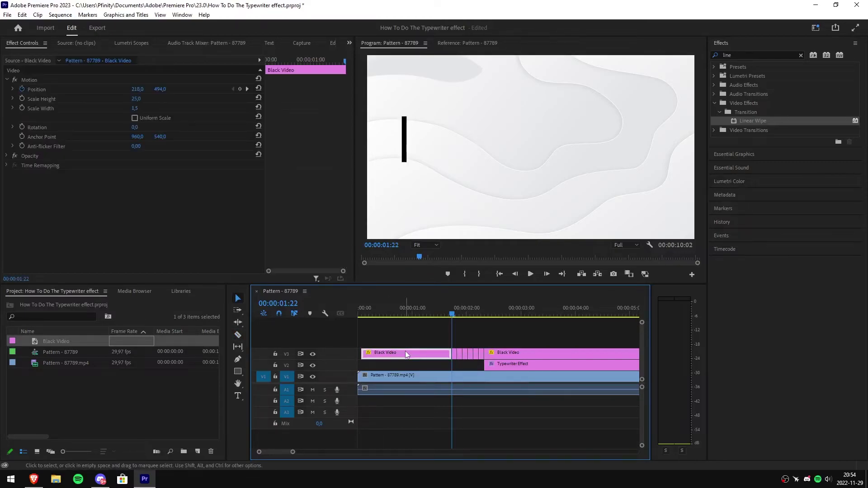
{"action": "key", "text": "Delete"}
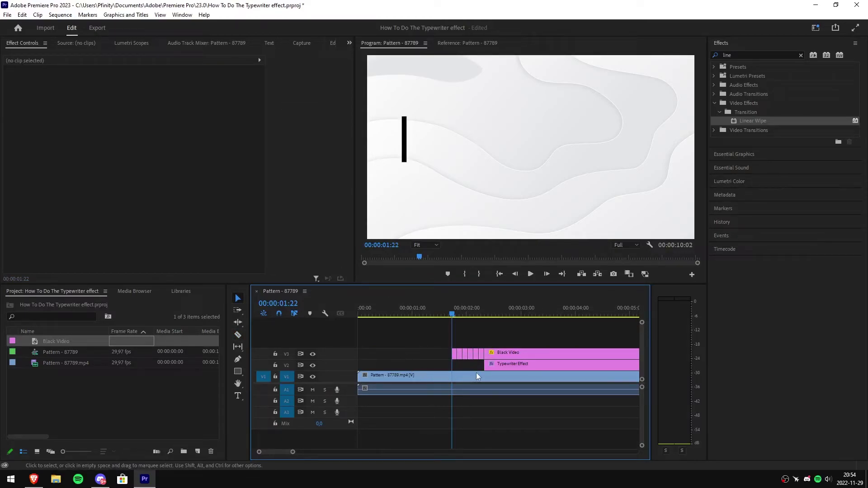
{"action": "left_click", "coordinate": [483, 357]}
{"action": "key", "text": "Delete"}
{"action": "left_click", "coordinate": [470, 355]}
{"action": "key", "text": "Delete"}
{"action": "left_click", "coordinate": [460, 356]}
{"action": "key", "text": "Delete"}
Preview the blinking cursor and move the playhead to where the text finishes
{"action": "key", "text": "space"}
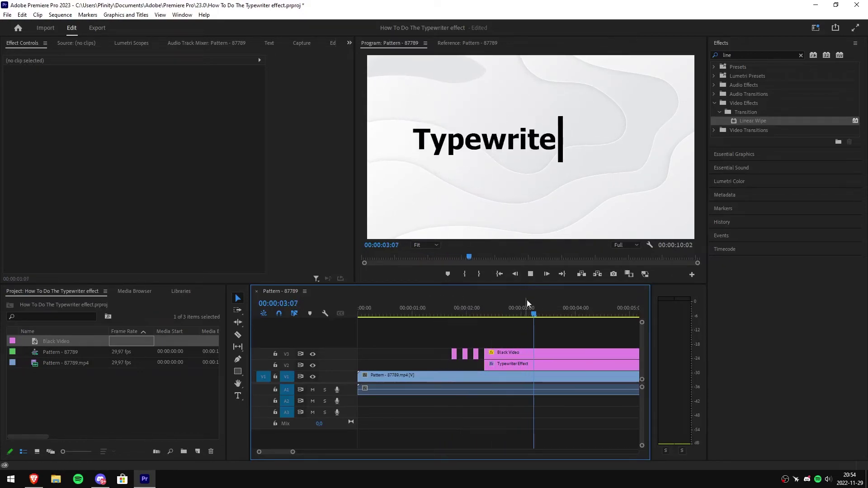
{"action": "key", "text": "space"}
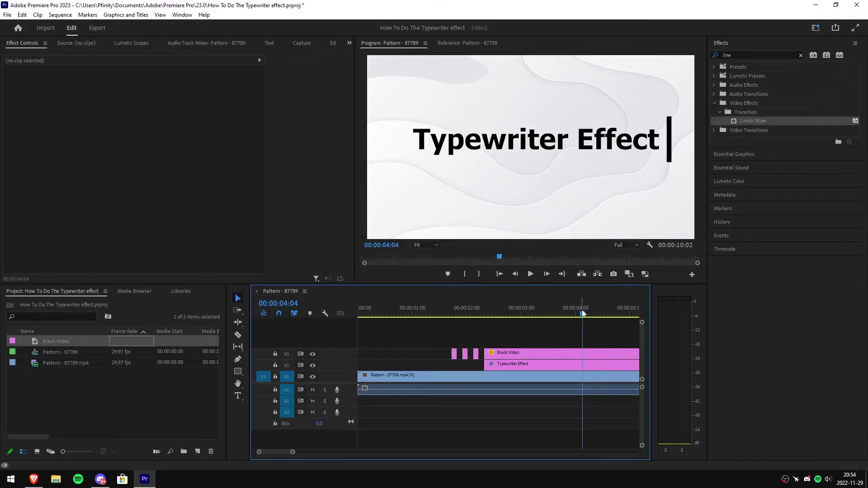
{"action": "mouse_move", "coordinate": [582, 312]}
{"action": "left_mouse_down"}
{"action": "mouse_move", "coordinate": [563, 313]}
{"action": "mouse_move", "coordinate": [575, 307]}
{"action": "left_mouse_up"}
Razor the V3 bar clip where the text ends, then every three frames (04:02, 04:05, onward)
{"action": "key", "text": "c"}
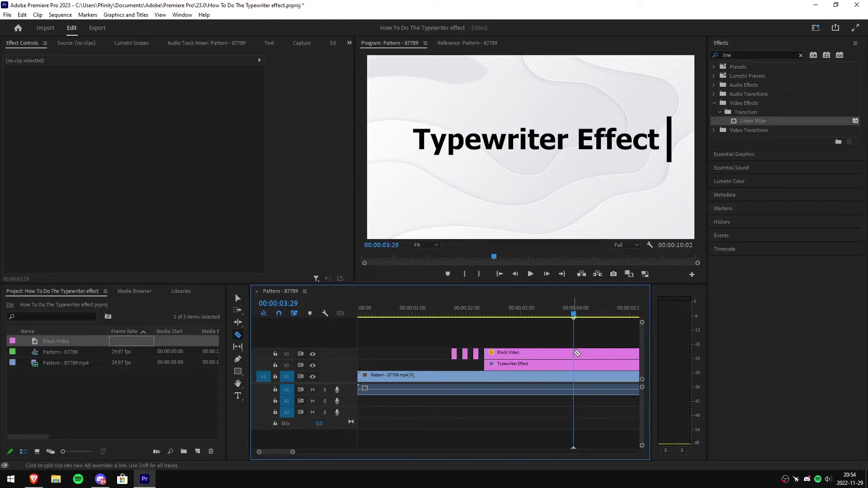
{"action": "left_click", "coordinate": [574, 351]}
{"action": "key", "text": "Right"}
{"action": "key", "text": "Right"}
{"action": "key", "text": "Right"}
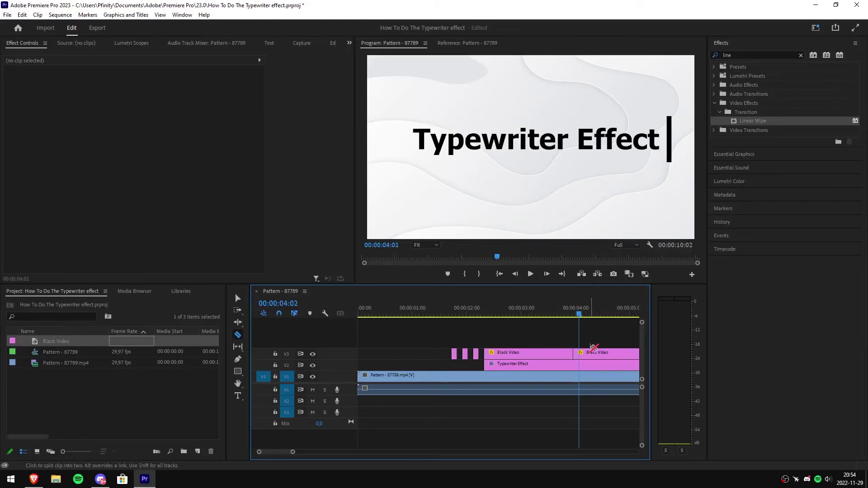
{"action": "left_click", "coordinate": [579, 353]}
{"action": "key", "text": "Right"}
{"action": "key", "text": "Right"}
{"action": "key", "text": "Right"}
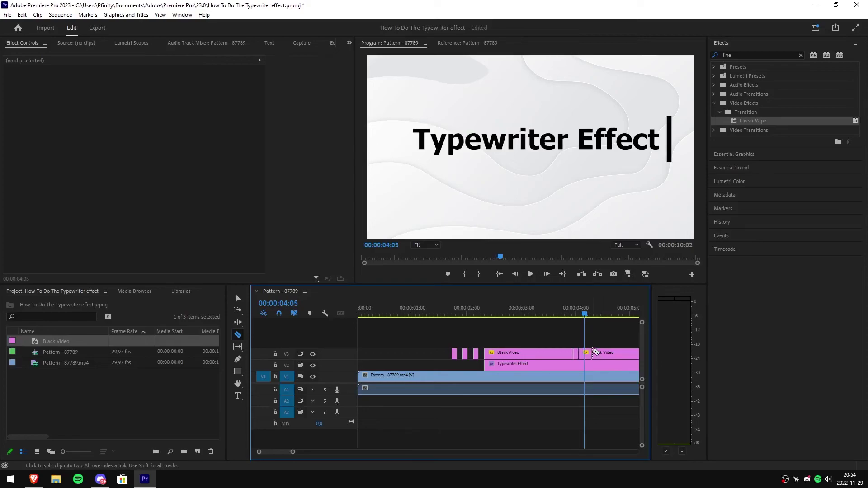
{"action": "left_click", "coordinate": [585, 353]}
{"action": "key", "text": "Right"}
{"action": "key", "text": "Right"}
{"action": "key", "text": "Right"}
{"action": "left_click", "coordinate": [590, 352]}
{"action": "key", "text": "Right"}
{"action": "key", "text": "Right"}
{"action": "key", "text": "Right"}
{"action": "left_click", "coordinate": [595, 352]}
{"action": "key", "text": "Right"}
{"action": "key", "text": "Right"}
{"action": "key", "text": "Right"}
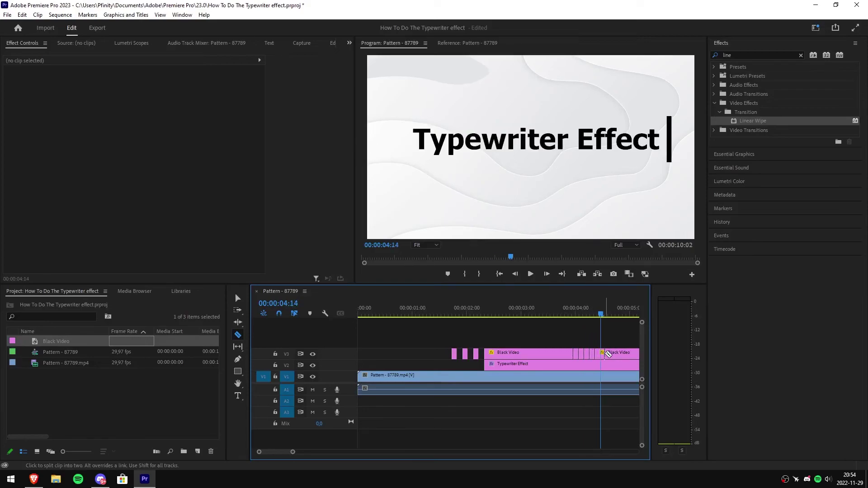
{"action": "left_click", "coordinate": [601, 352]}
{"action": "key", "text": "Right"}
{"action": "key", "text": "Right"}
{"action": "key", "text": "Right"}
Delete a short bar piece after the text so the cursor blinks
{"action": "key", "text": "v"}
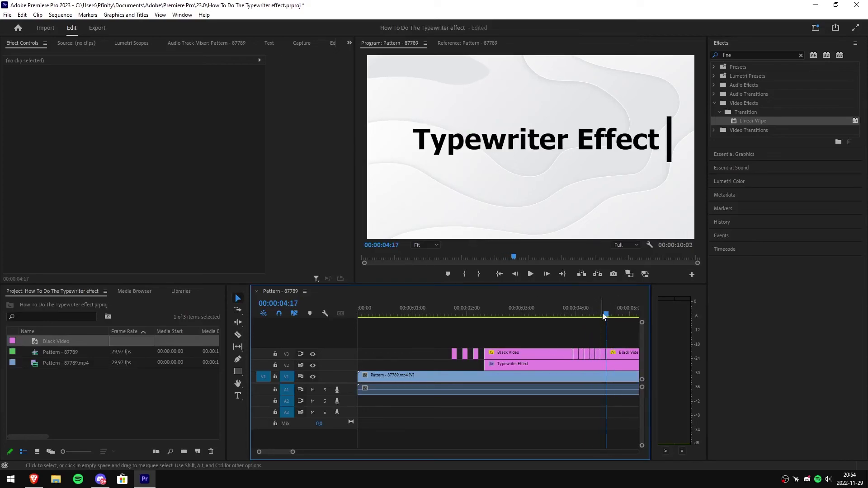
{"action": "left_click", "coordinate": [576, 352]}
{"action": "key", "text": "Delete"}
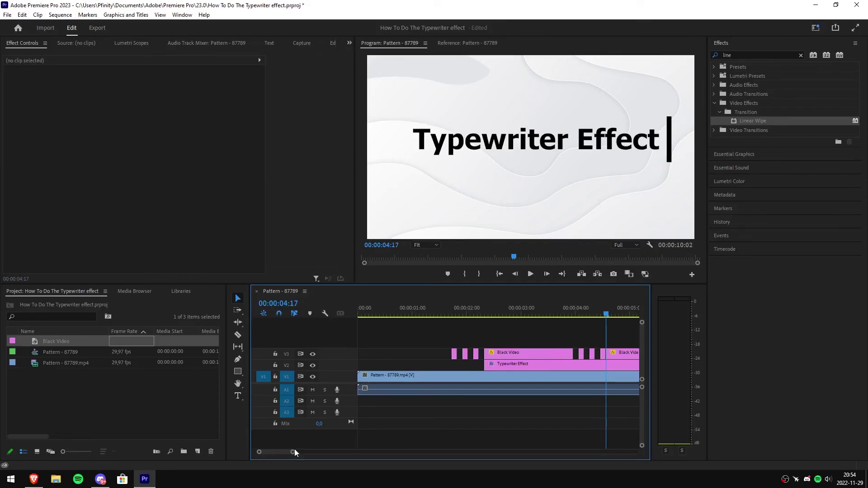
Delete the trailing Black Video clip on V3 and play the effect from near the start
{"action": "left_click_drag", "start_coordinate": [294, 453], "coordinate": [318, 453]}
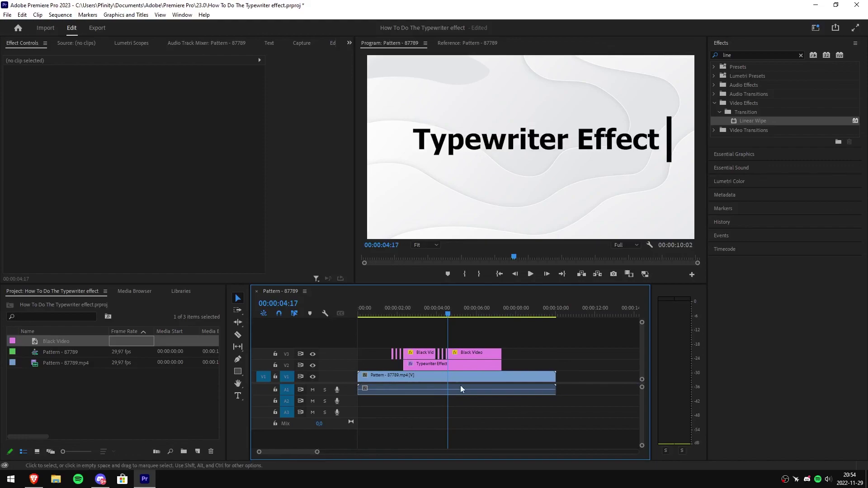
{"action": "left_click", "coordinate": [470, 357]}
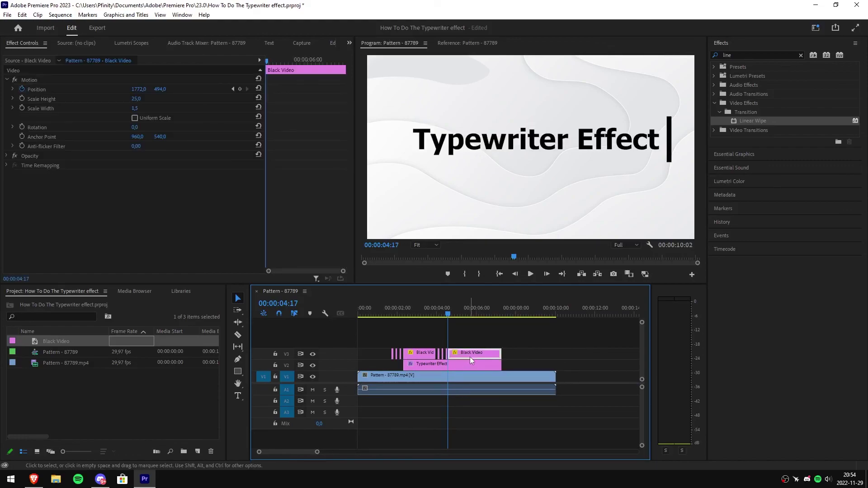
{"action": "key", "text": "Delete"}
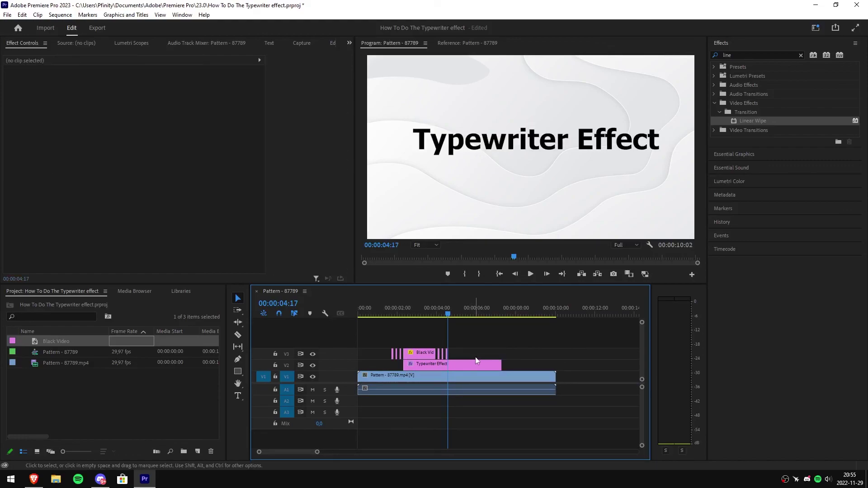
{"action": "left_click", "coordinate": [385, 303]}
{"action": "key", "text": "space"}
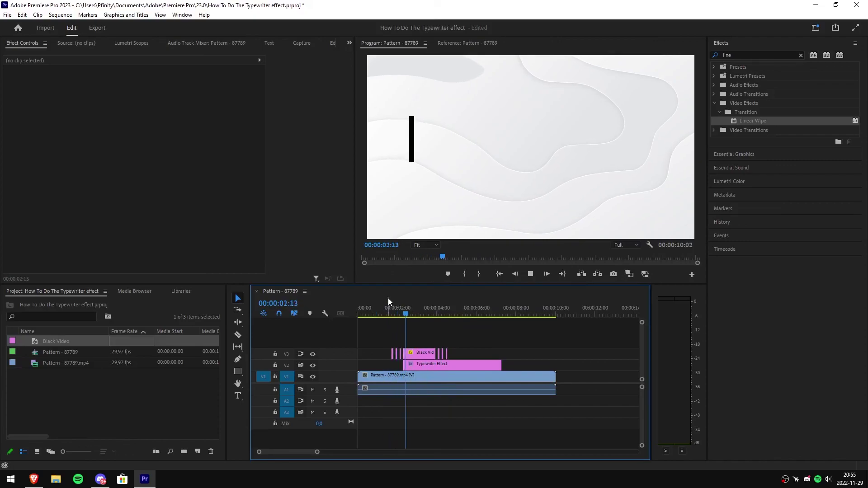